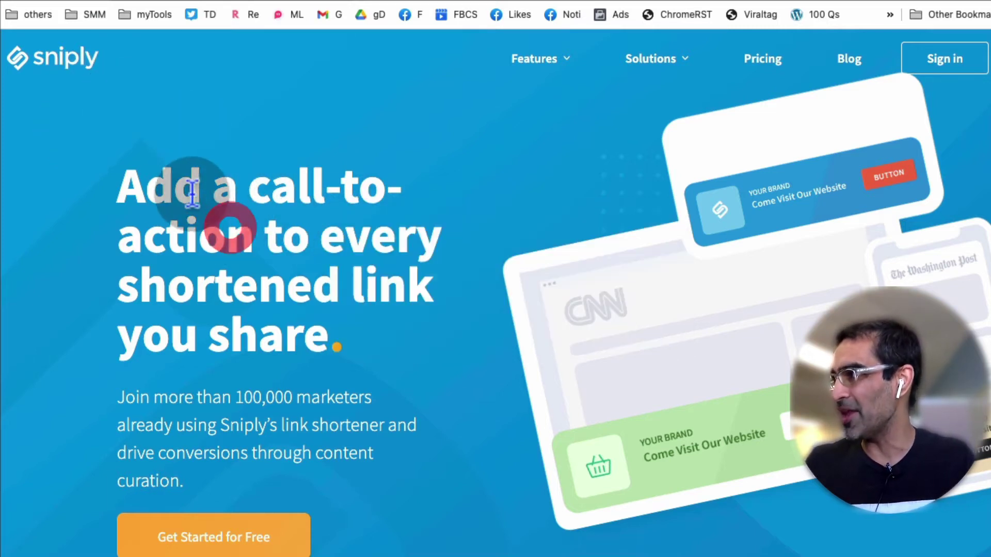
Highlight the Sniply homepage headline about adding a call-to-action to every shortened link.
left_click_drag(175, 186, 436, 343)
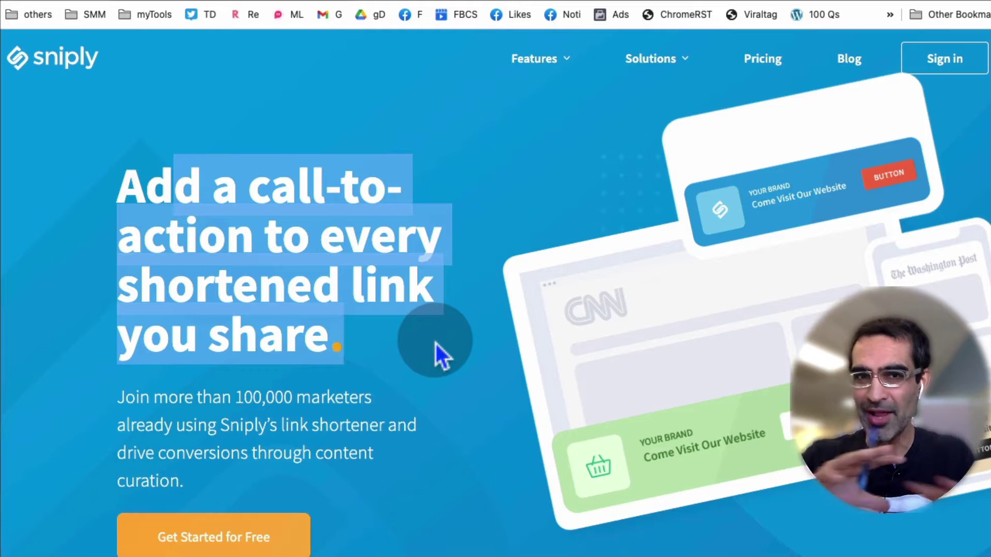
left_click(365, 248)
left_click_drag(264, 198, 394, 305)
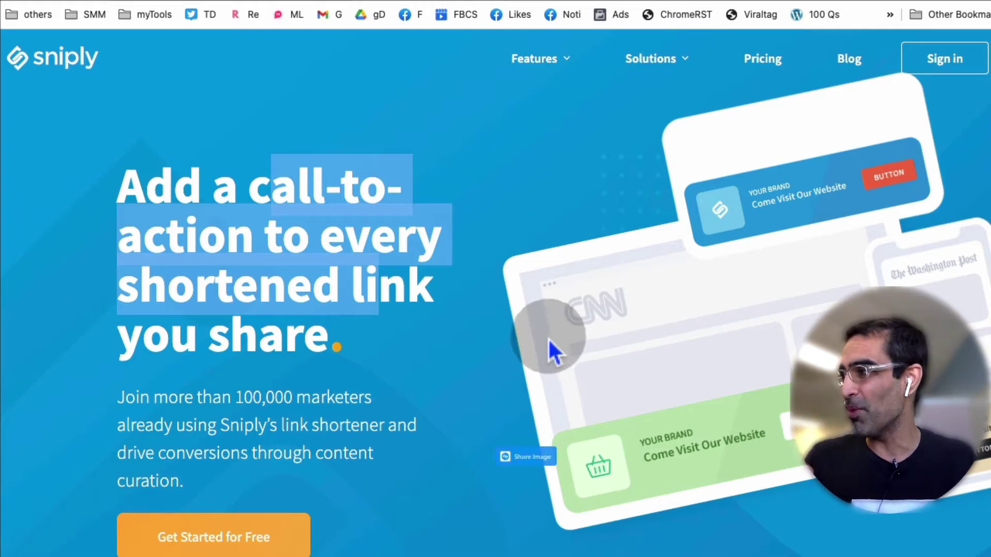
scroll(551, 356, "down", 1)
View the snipped AppSumo article "How to Monetize a Blog in 2022", dismiss its e-book popup and examine the call-to-action message.
key("ctrl+t")
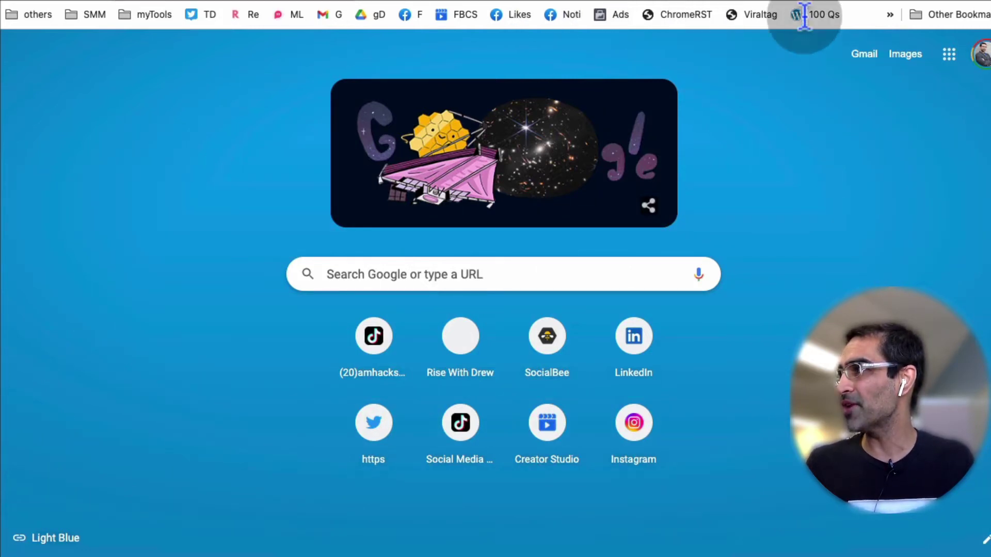
key("ctrl+Tab")
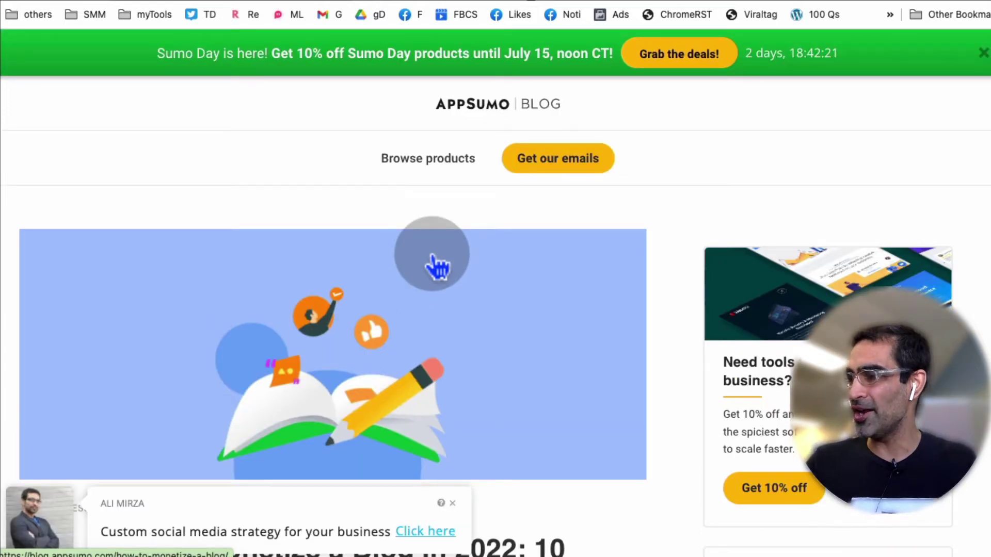
scroll(433, 266, "down", 2)
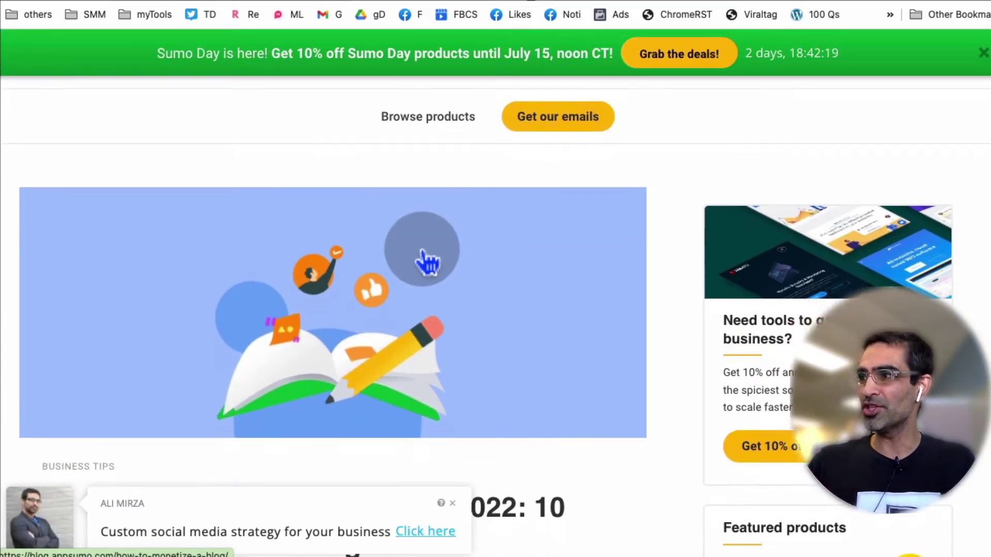
scroll(427, 264, "down", 2)
scroll(427, 263, "down", 4)
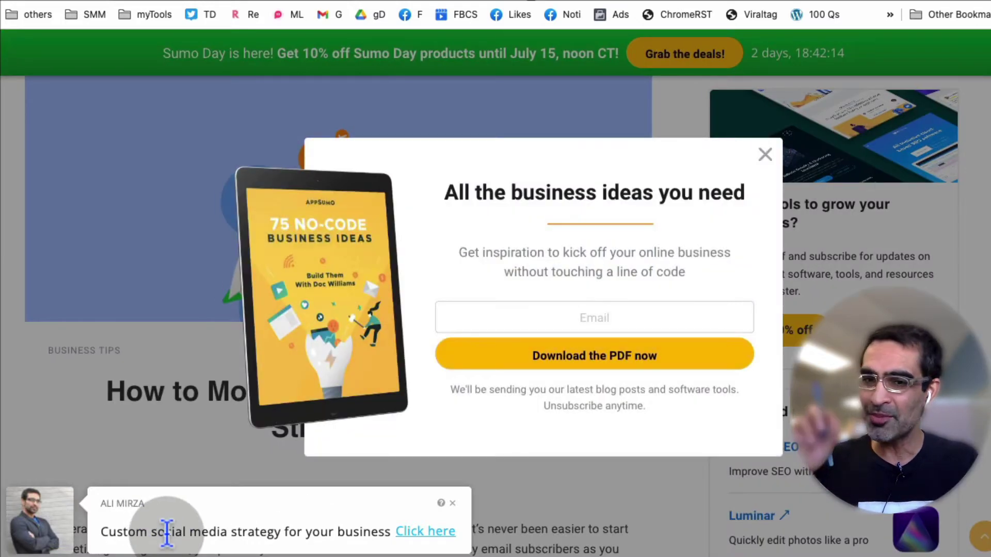
left_click(557, 304)
left_click(765, 154)
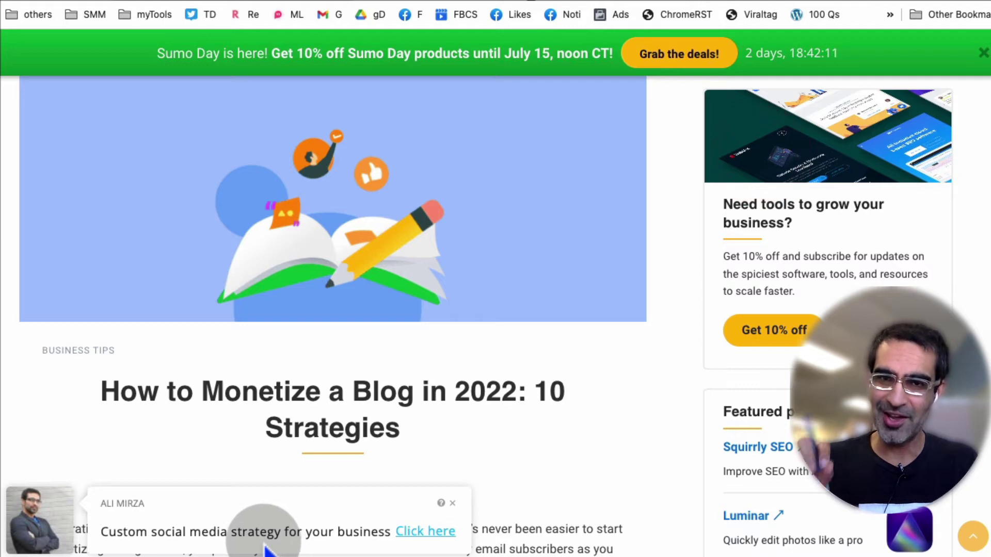
left_click(131, 531)
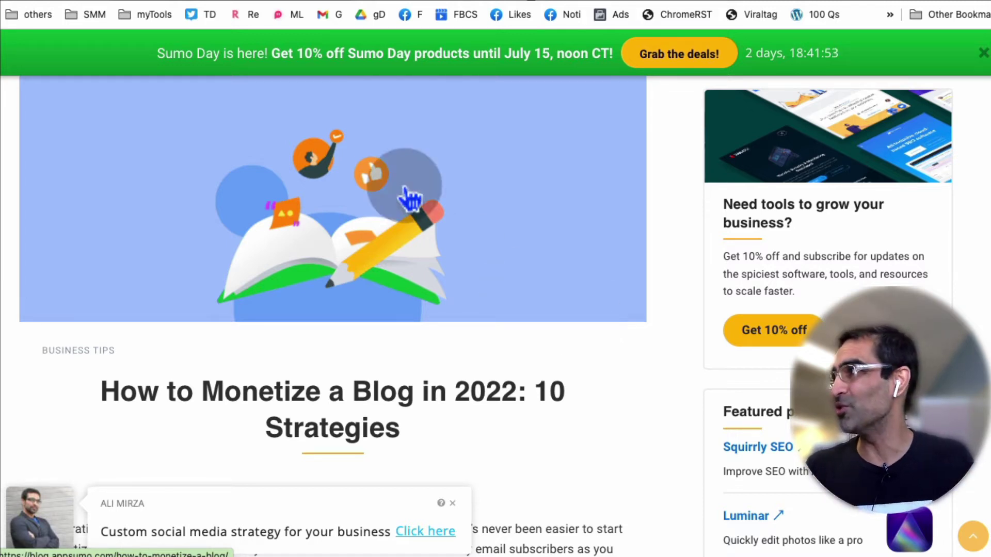
Open the Sniply deal page on AppSumo and look through its description and pricing.
left_click(189, 1)
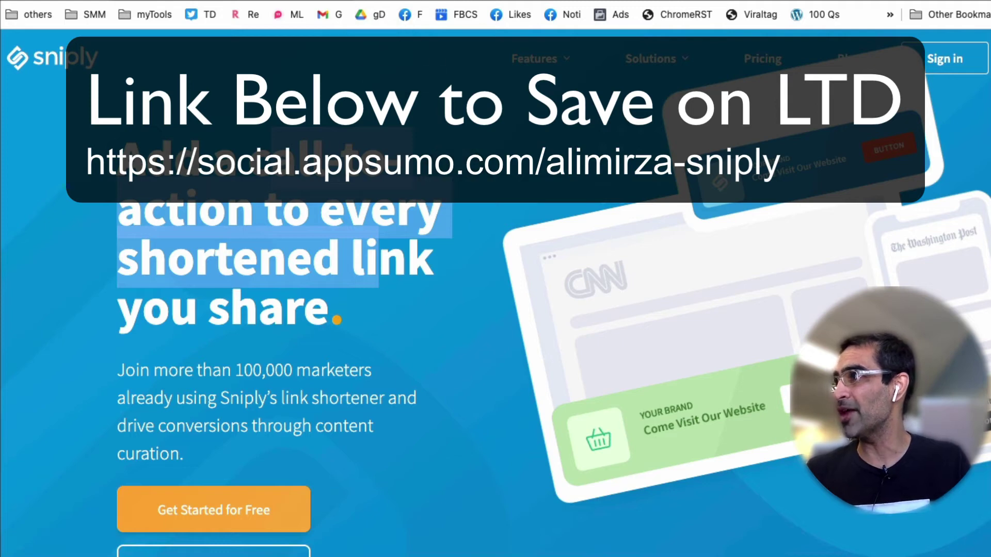
key("ctrl+t")
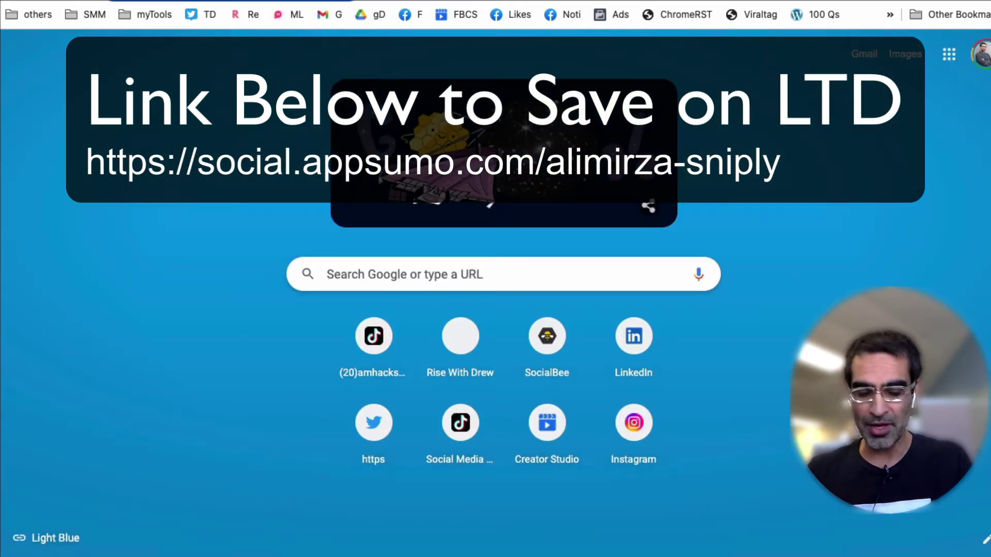
key("Return")
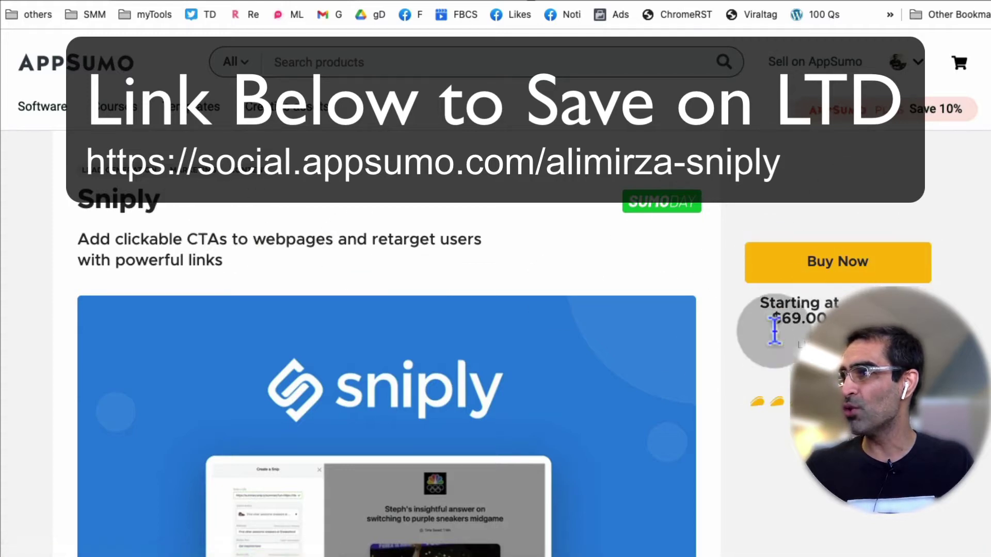
scroll(774, 330, "down", 15)
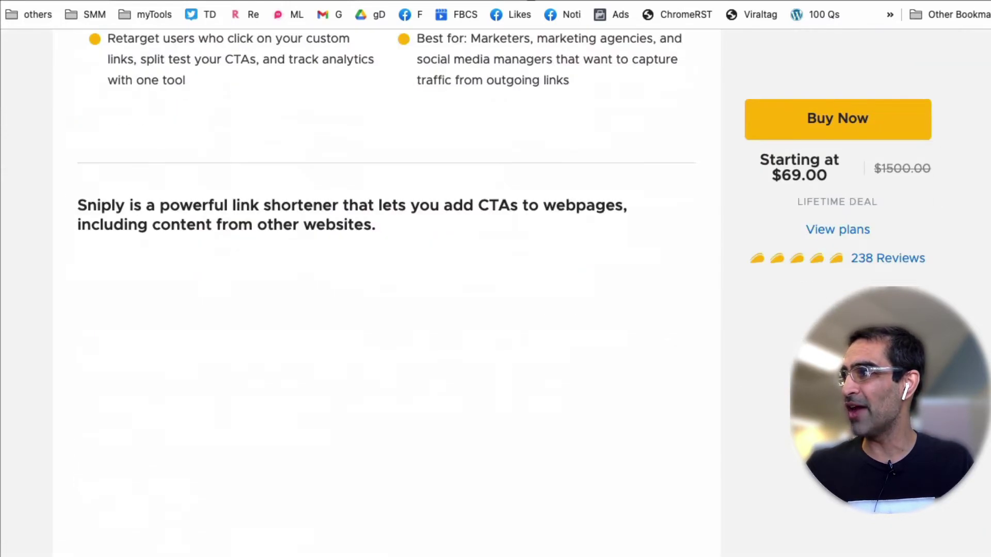
scroll(732, 361, "up", 15)
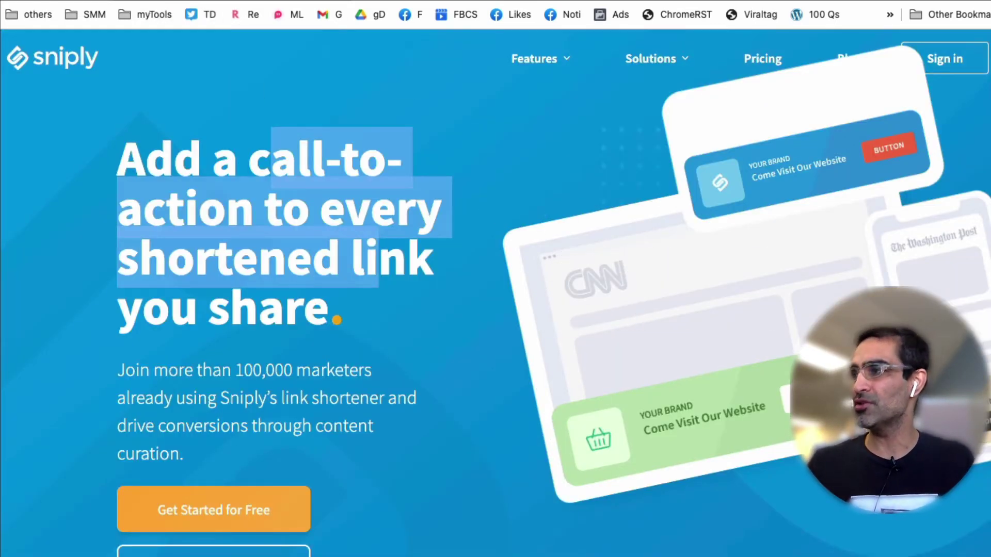
Sign in to Sniply from its homepage and review the dashboard overview and the brand profiles.
left_click(945, 66)
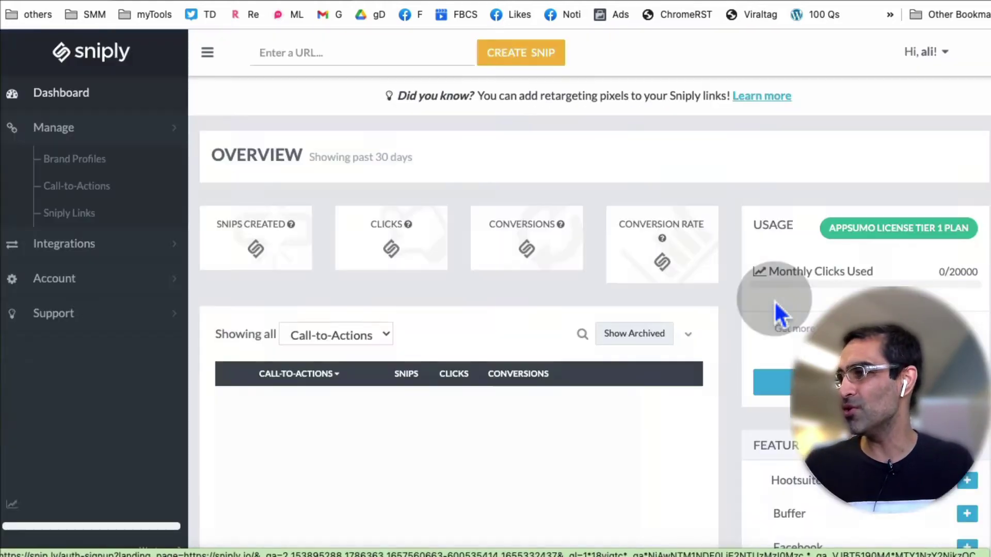
scroll(773, 302, "down", 4)
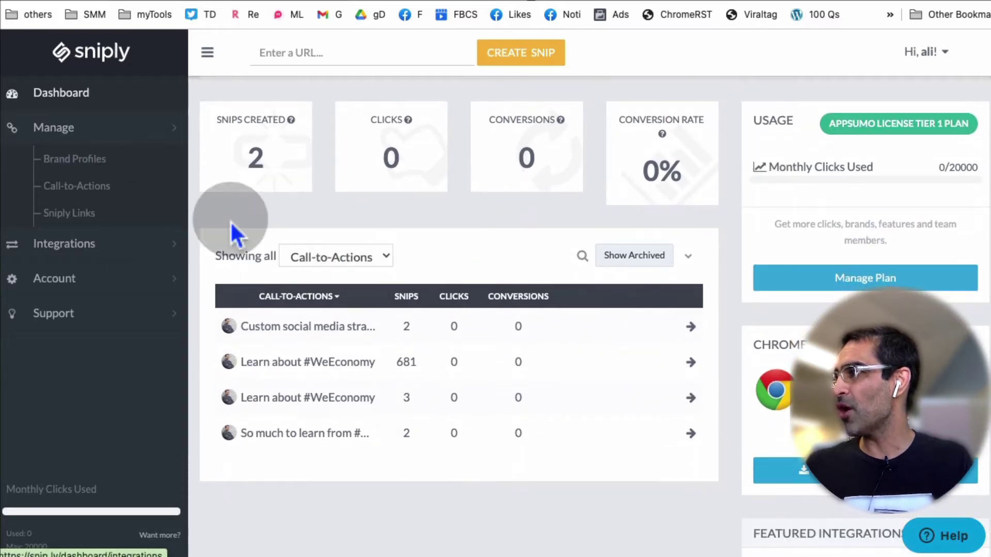
left_click(91, 164)
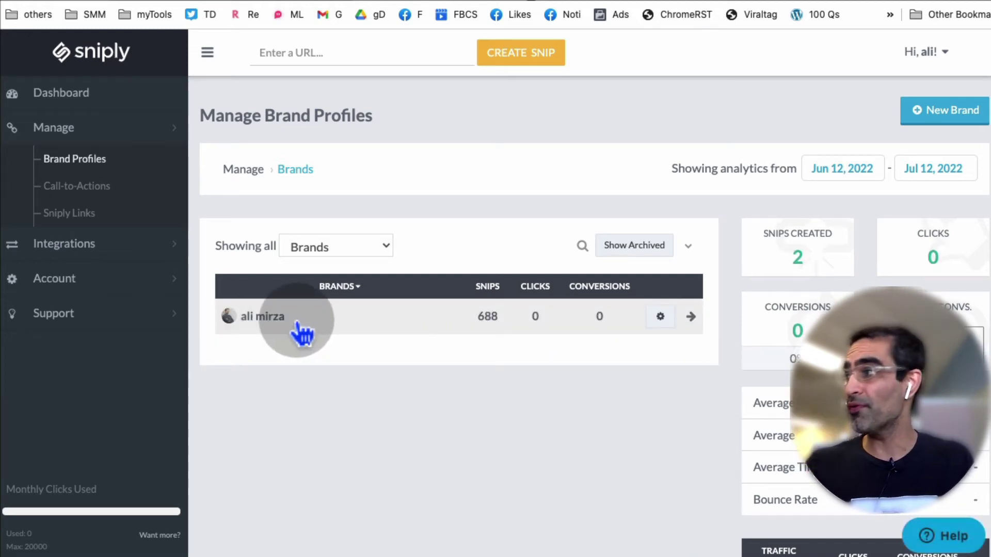
Show the call-to-actions list and compare its custom social media strategy entry with the message on the snipped AppSumo article.
left_click(71, 188)
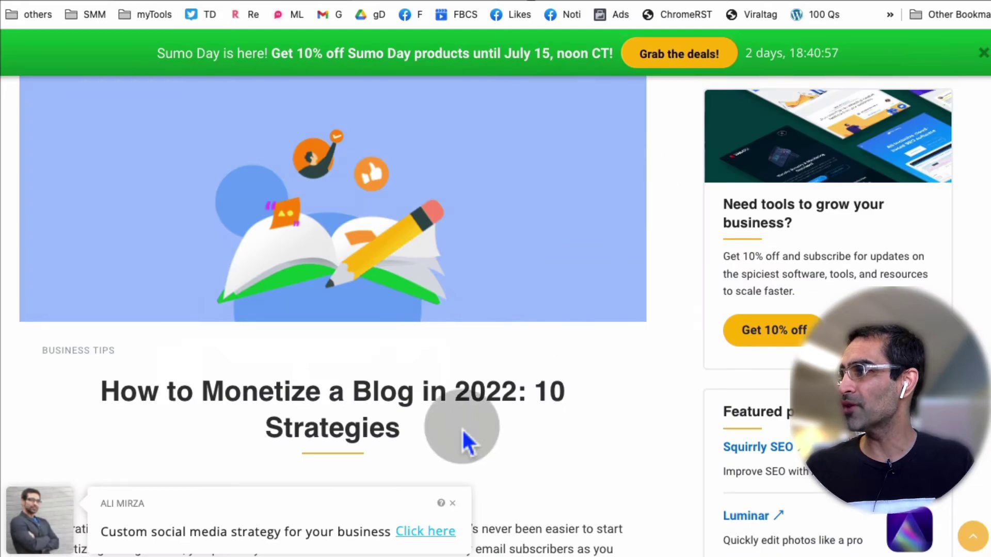
left_click(286, 542)
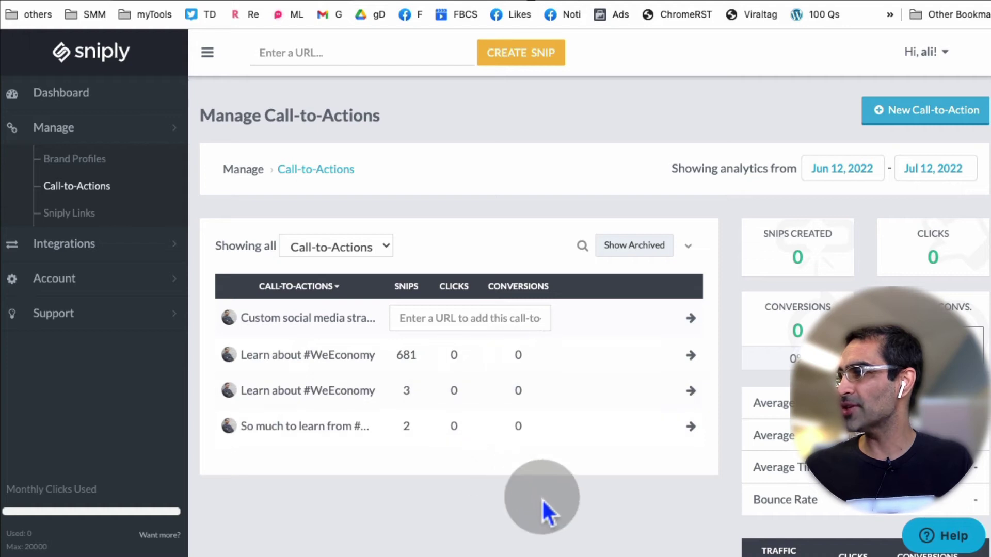
left_click_drag(335, 318, 392, 441)
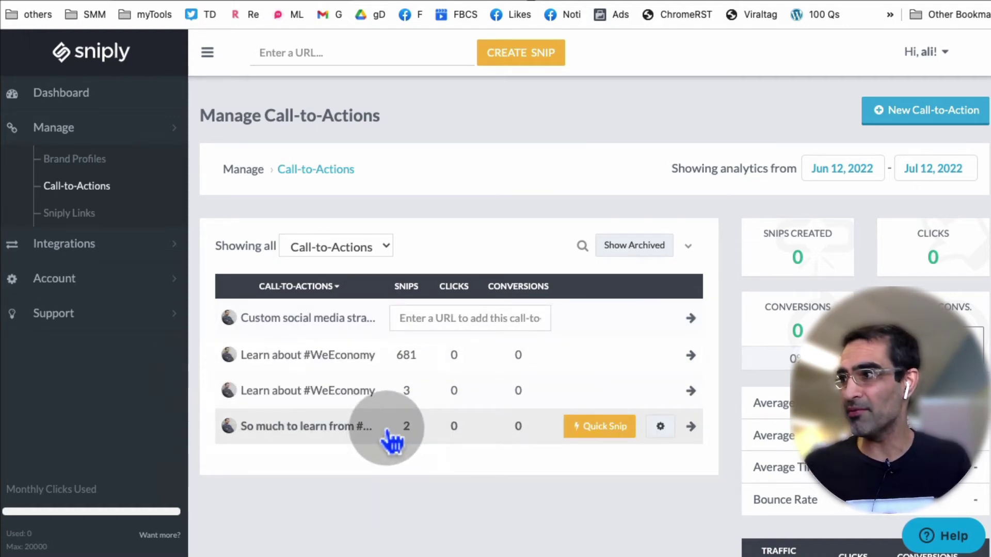
Review the Sniply links list along with its clicks and conversions charts.
left_click(83, 214)
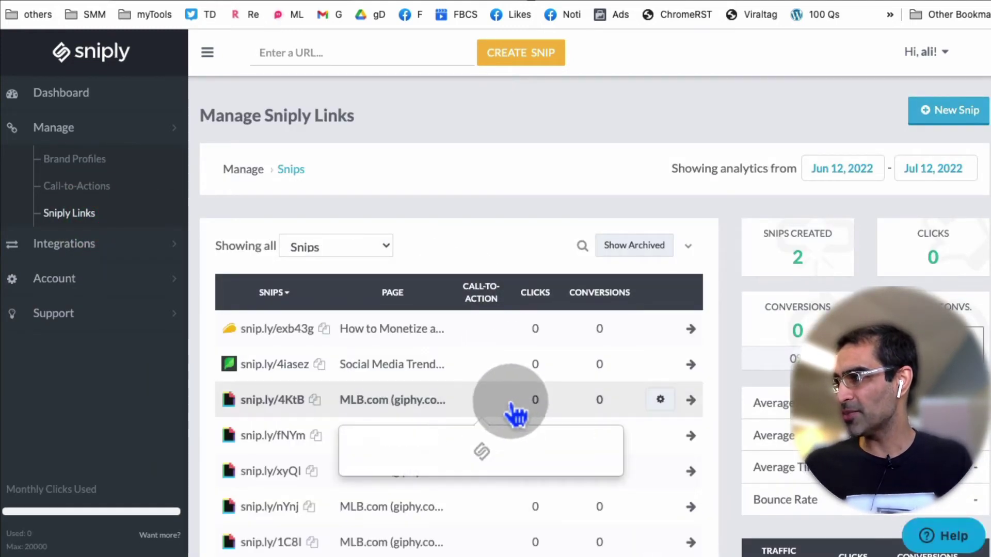
scroll(515, 411, "down", 3)
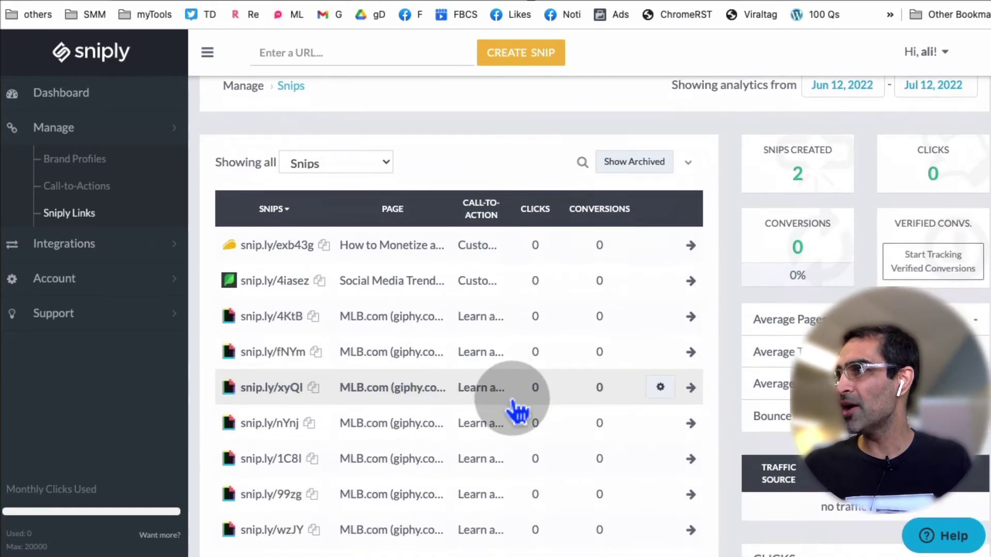
scroll(863, 232, "up", 3)
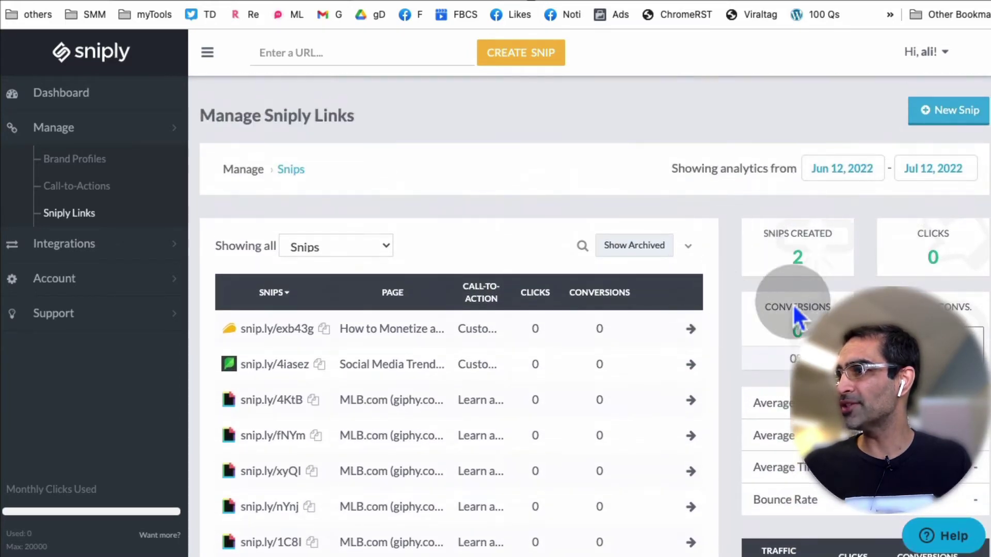
scroll(796, 314, "down", 10)
scroll(796, 315, "down", 4)
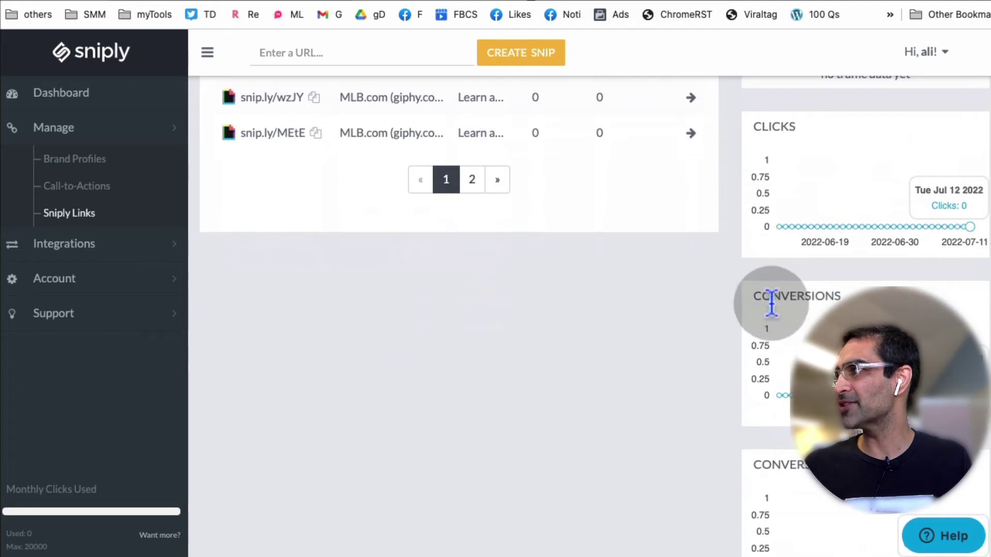
Open the app directory under Sniply's integrations and examine the available service integrations.
left_click(73, 245)
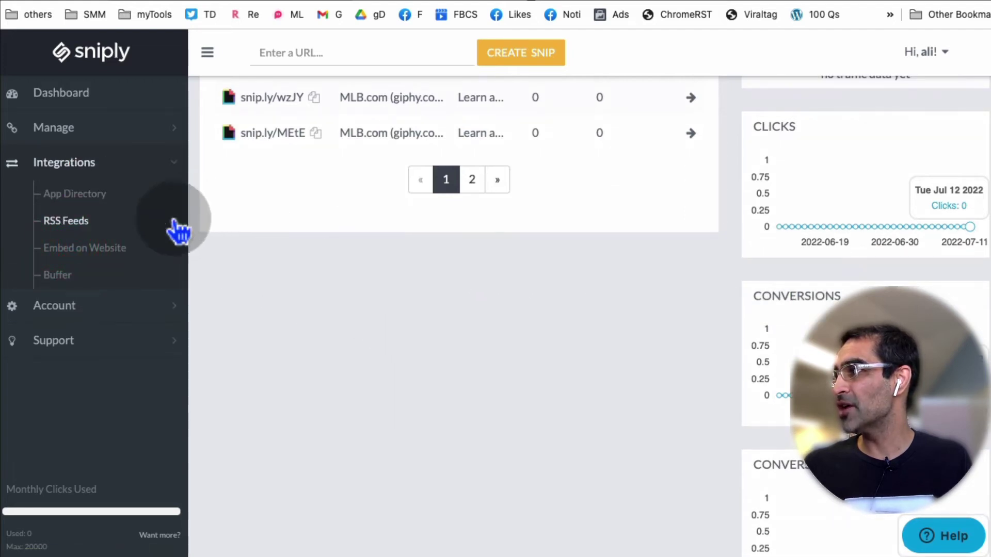
left_click(108, 201)
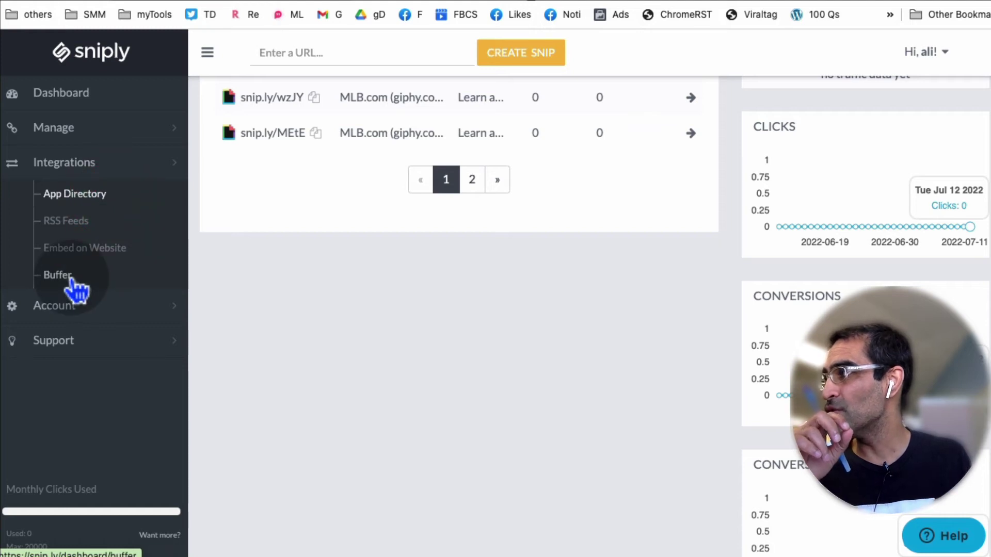
scroll(670, 343, "down", 1)
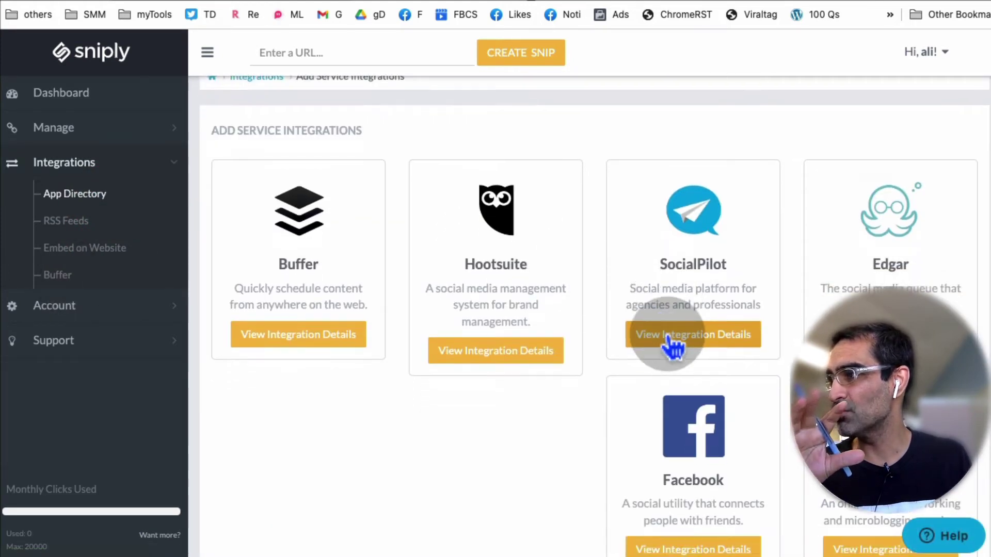
scroll(670, 345, "down", 1)
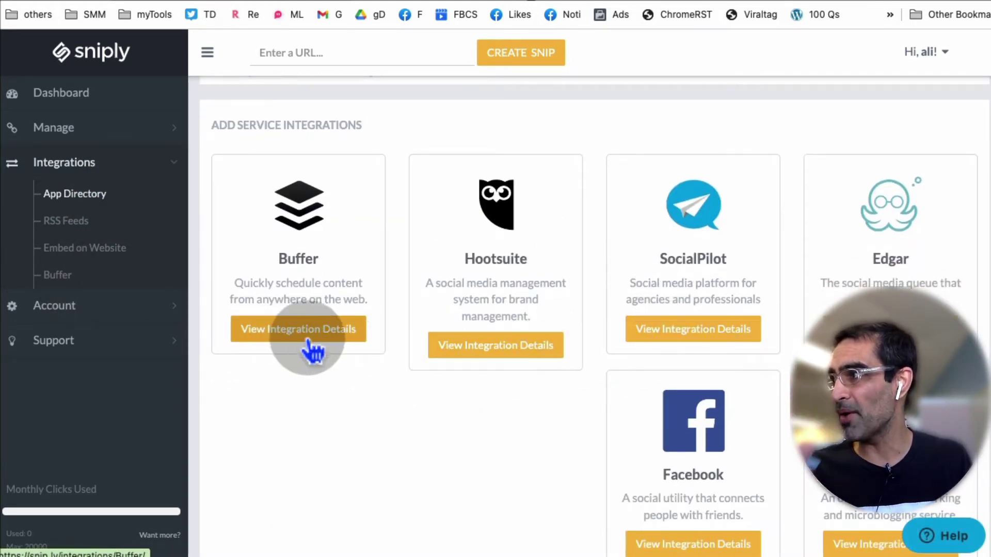
scroll(844, 347, "down", 3)
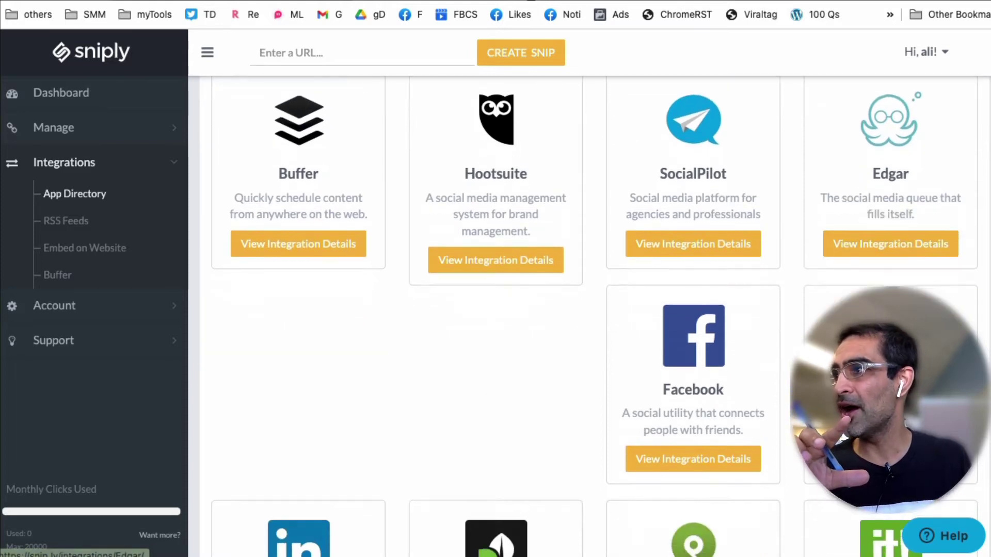
scroll(516, 413, "down", 7)
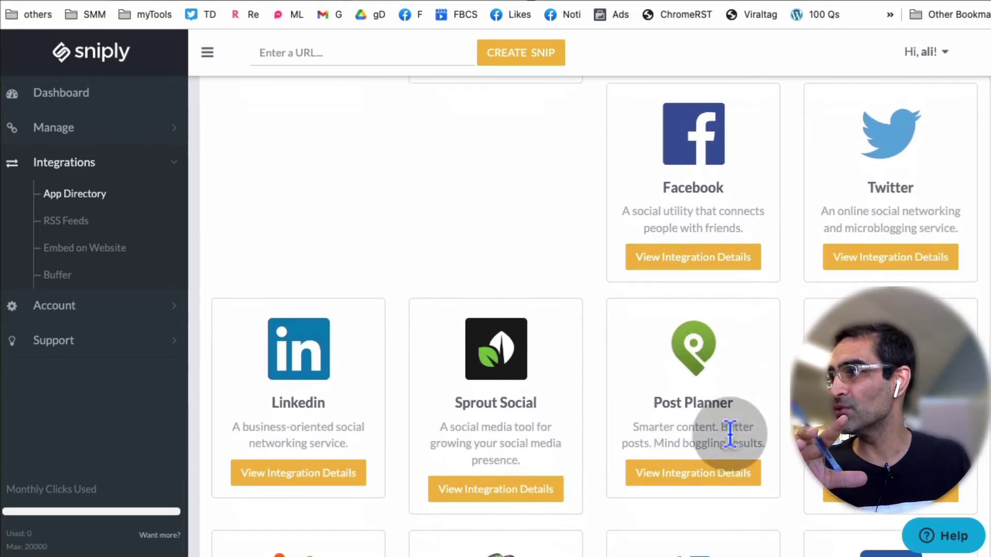
scroll(557, 442, "down", 5)
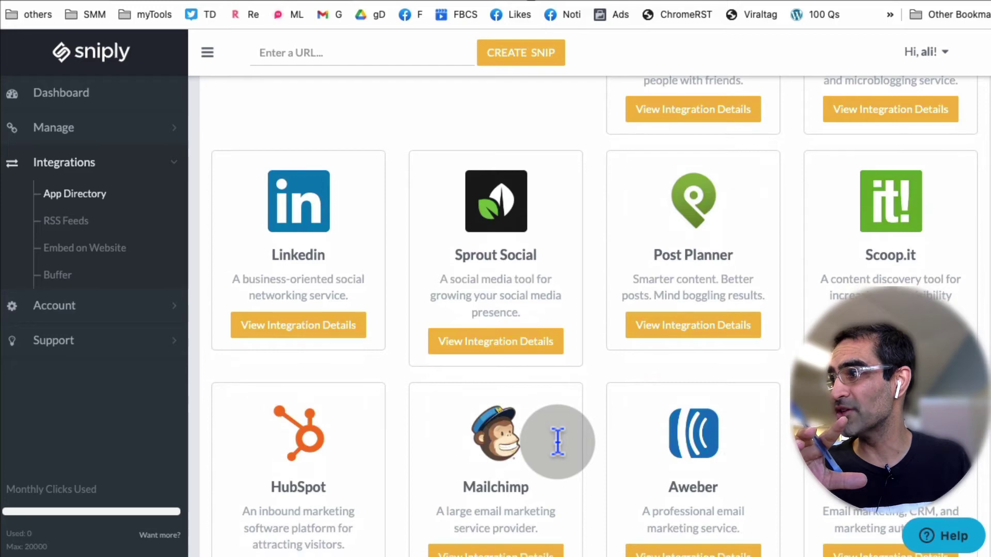
scroll(557, 442, "down", 10)
scroll(556, 444, "down", 1)
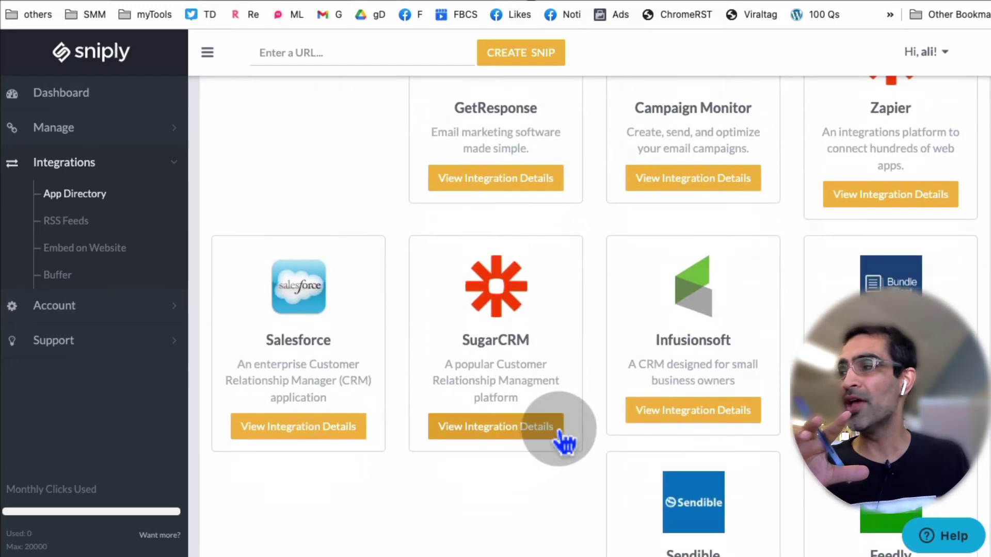
left_click(559, 433)
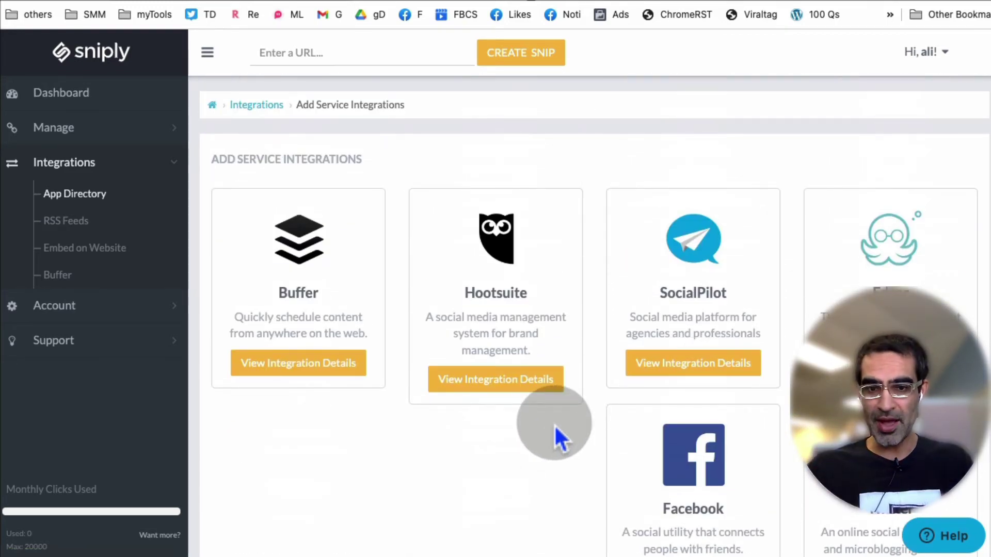
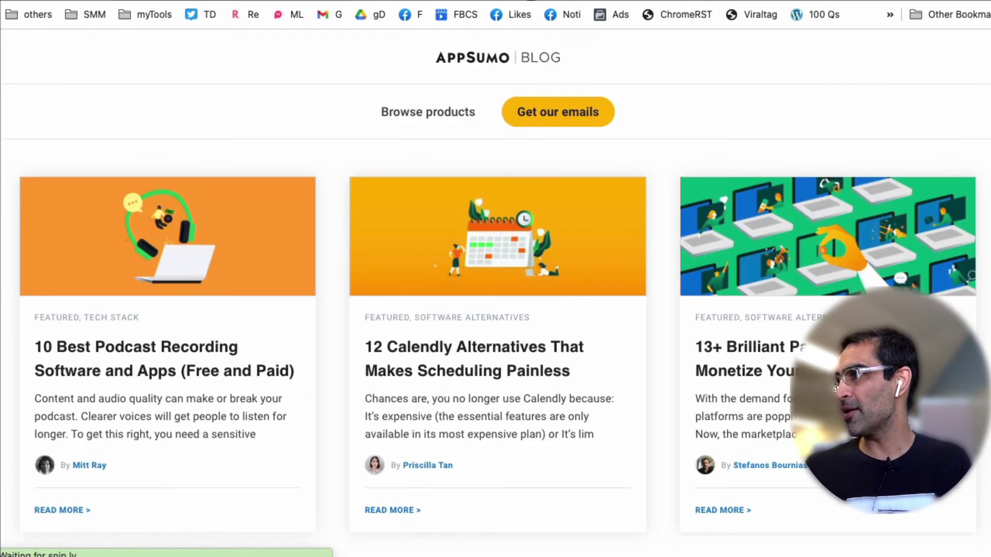
Open the article "12 Best Free Social Media Management Tools in 2022" from the AppSumo blog's latest posts.
scroll(699, 326, "down", 10)
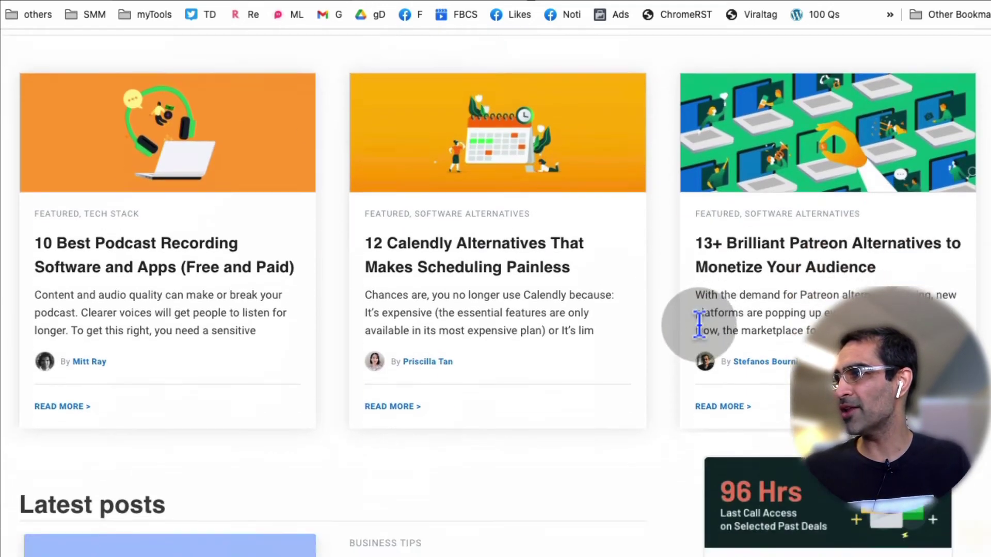
scroll(699, 326, "down", 6)
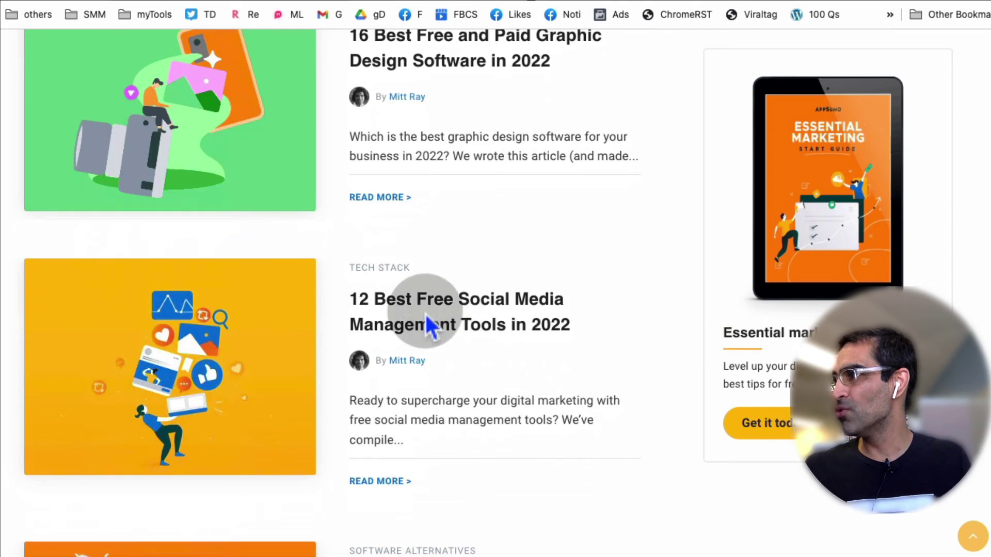
left_click(482, 316)
Skim the article's table of contents and its Postly and SleekBio reviews, and return to the article's beginning.
scroll(592, 402, "down", 6)
scroll(592, 395, "down", 7)
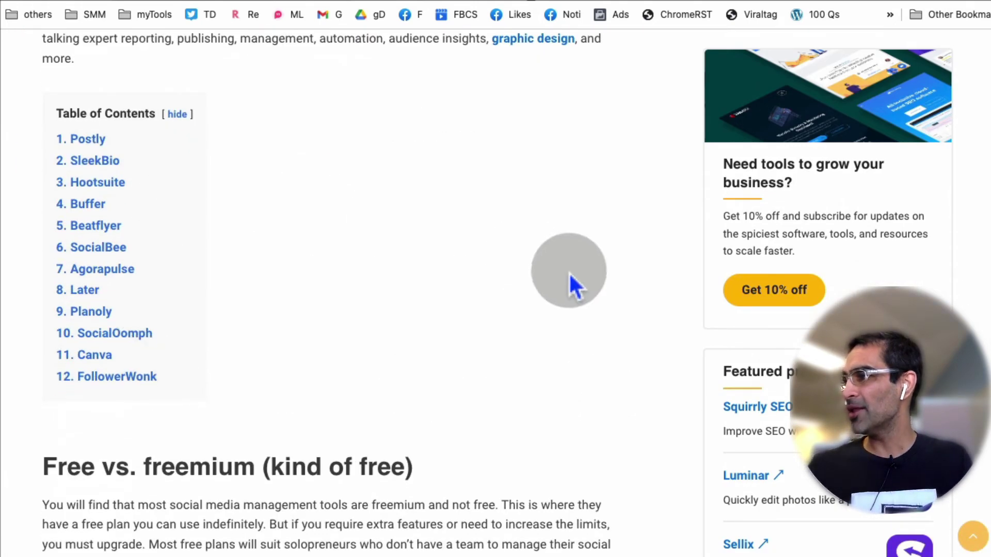
scroll(568, 271, "down", 4)
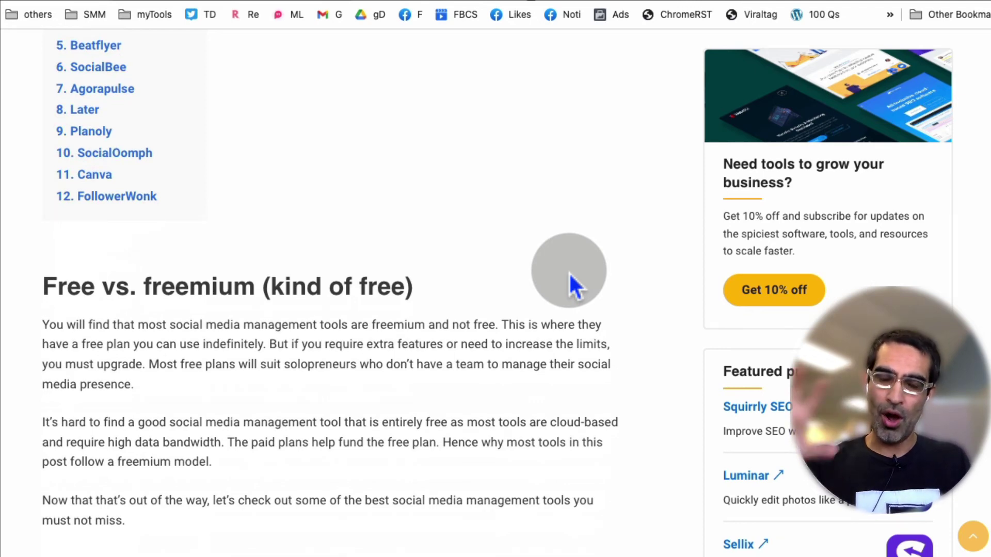
scroll(569, 272, "down", 15)
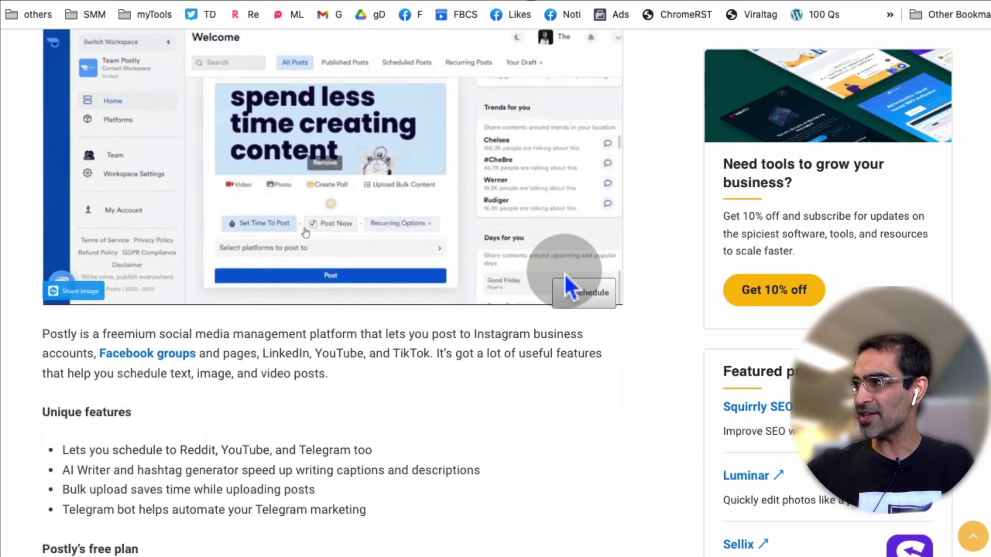
scroll(564, 272, "down", 15)
scroll(559, 273, "down", 12)
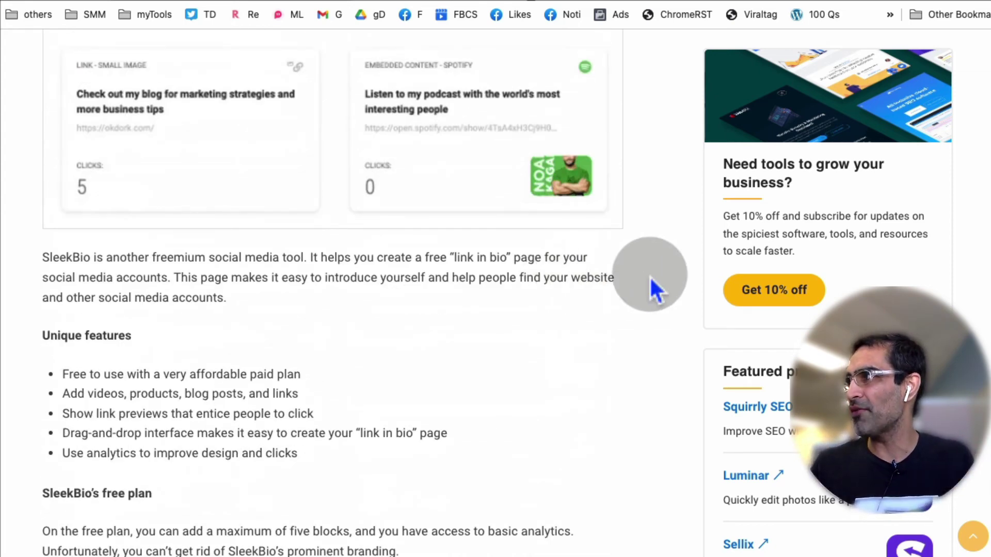
scroll(651, 286, "up", 20)
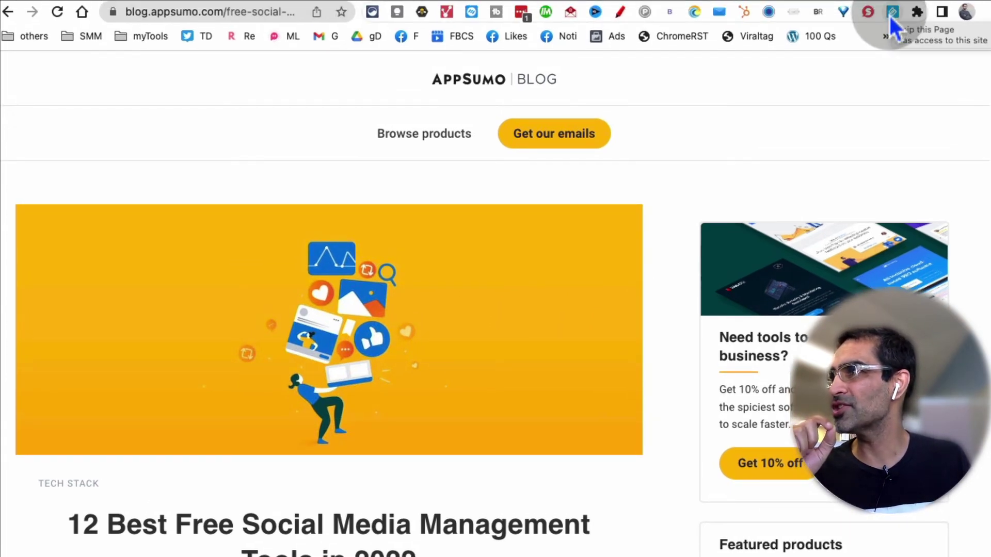
left_click(891, 13)
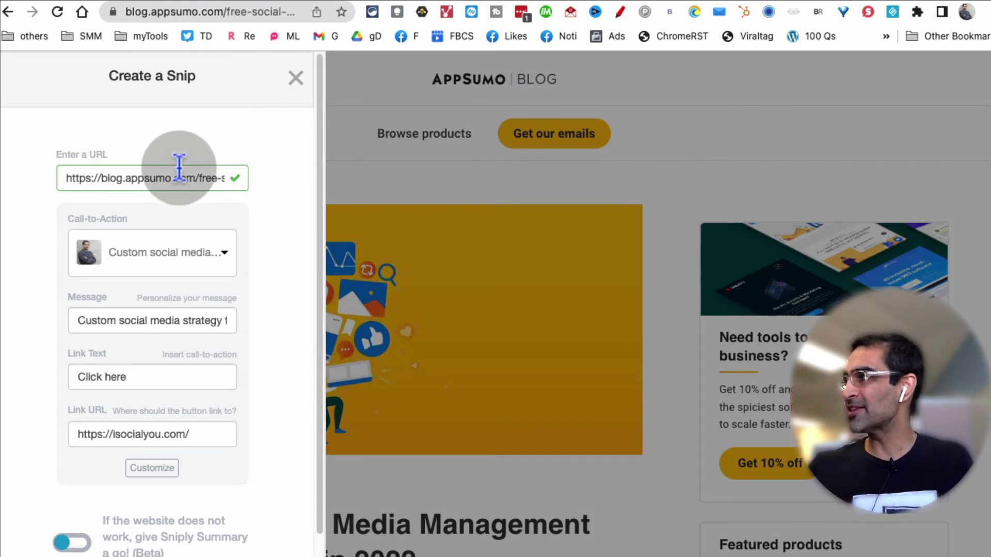
left_click(198, 251)
left_click(164, 385)
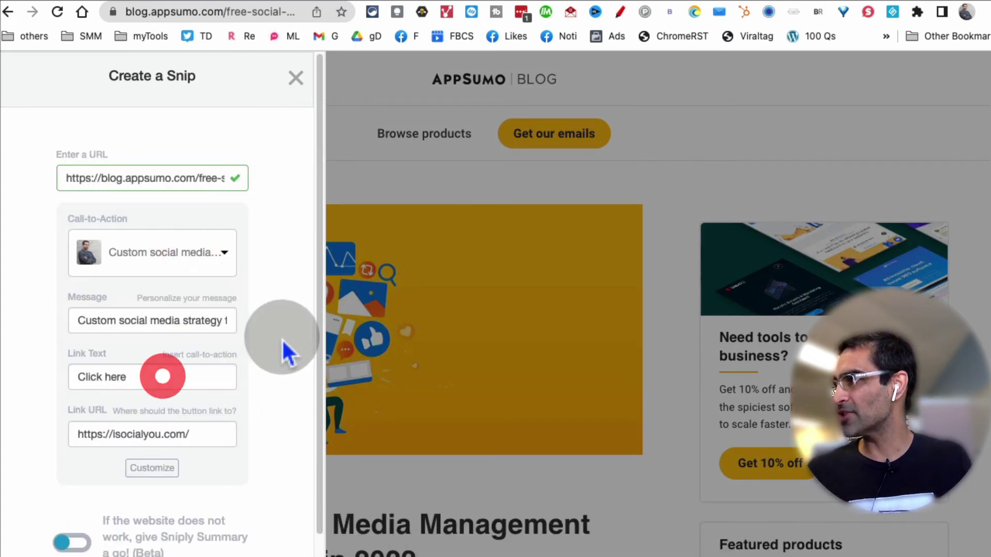
scroll(281, 387, "down", 2)
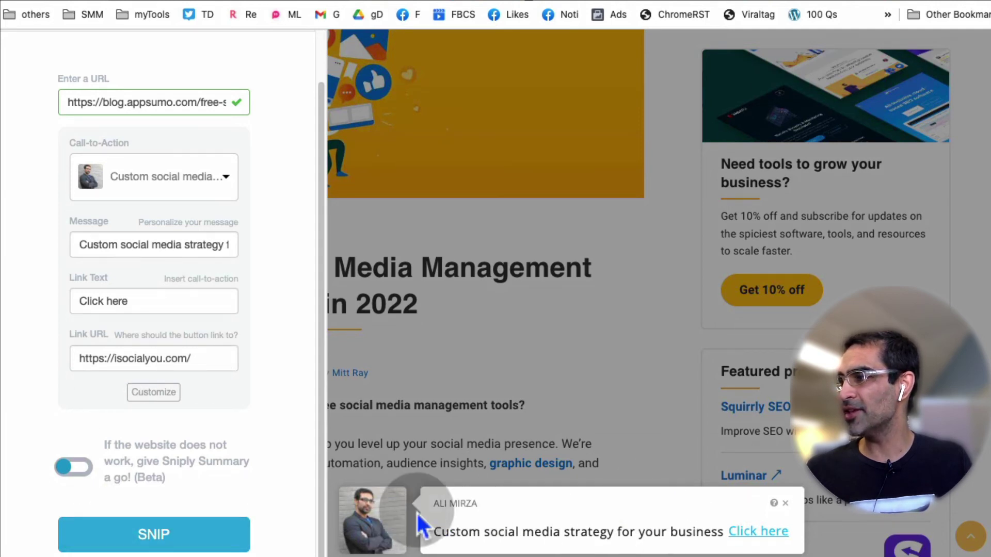
left_click(196, 536)
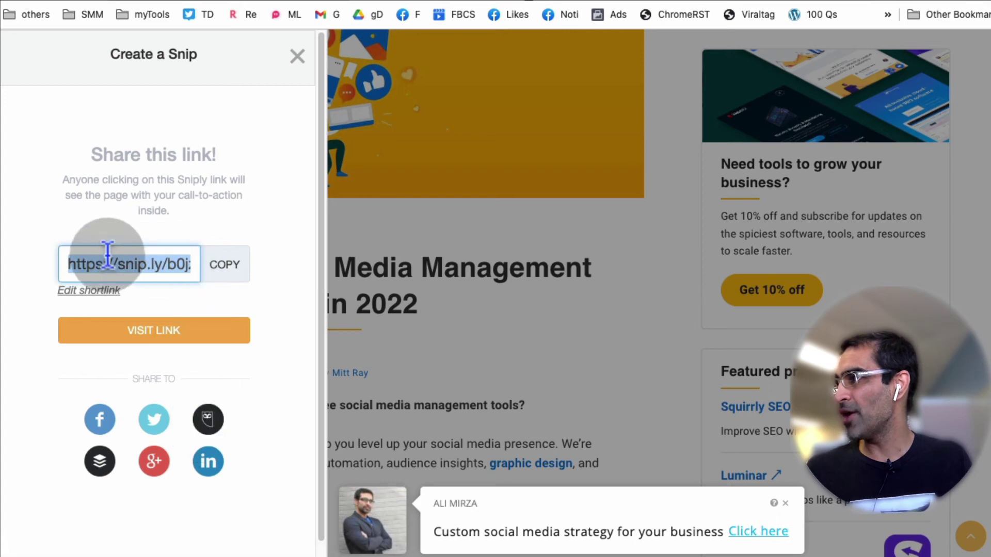
Copy the new snip's short link and open it in a new browser tab.
left_click(222, 273)
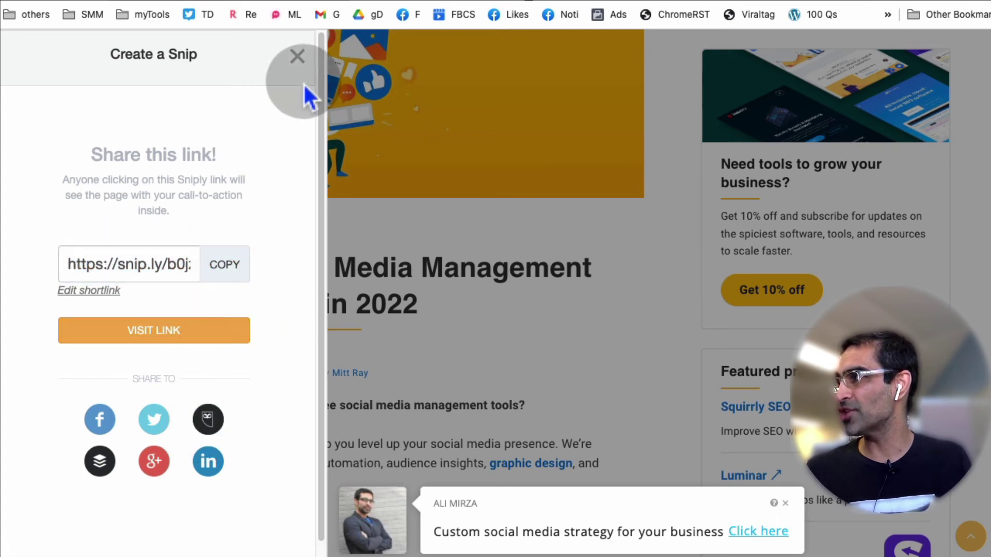
left_click(298, 56)
key("super+t")
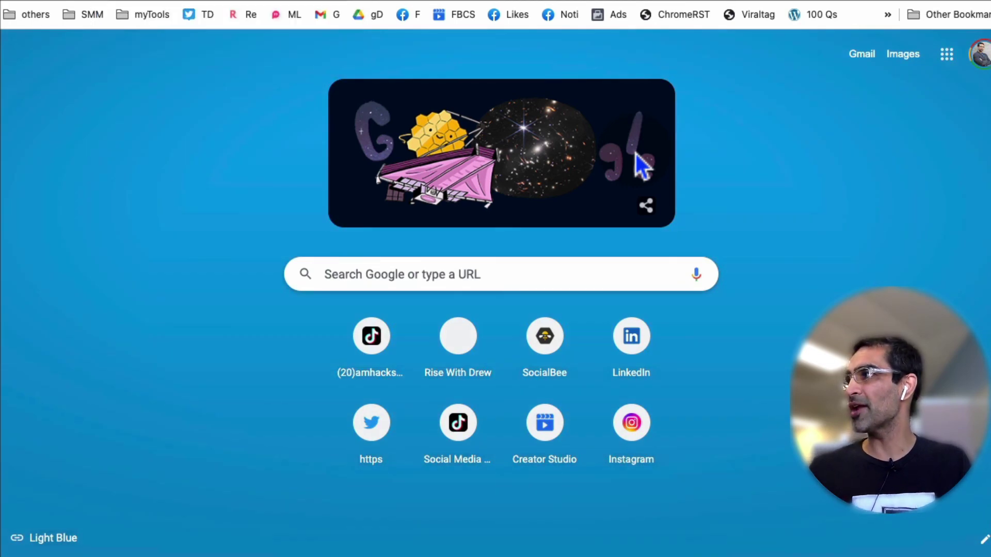
key("super+v")
key("Return")
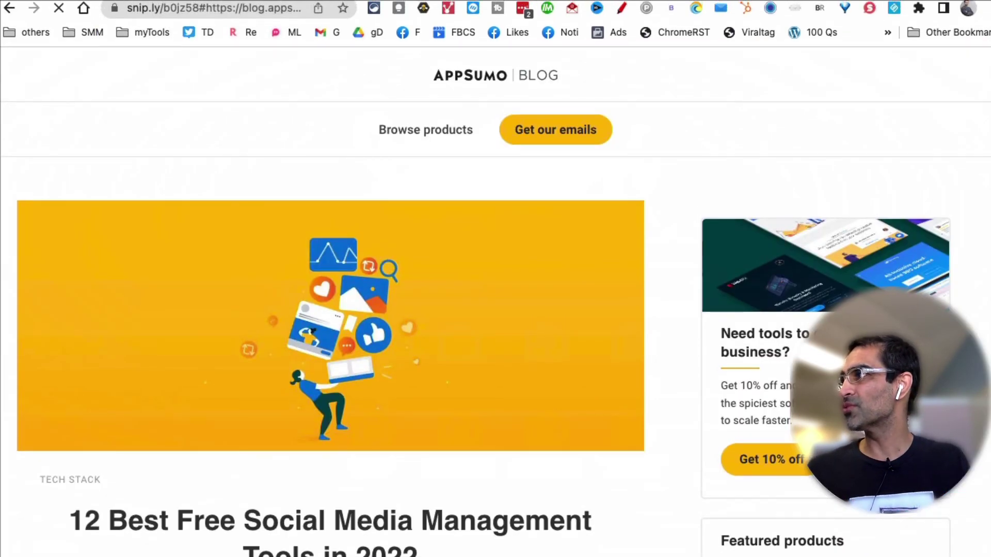
Check the call-to-action on the snipped article, follow its "Click here" link to the iSocialYou site and return to the article.
scroll(426, 332, "down", 2)
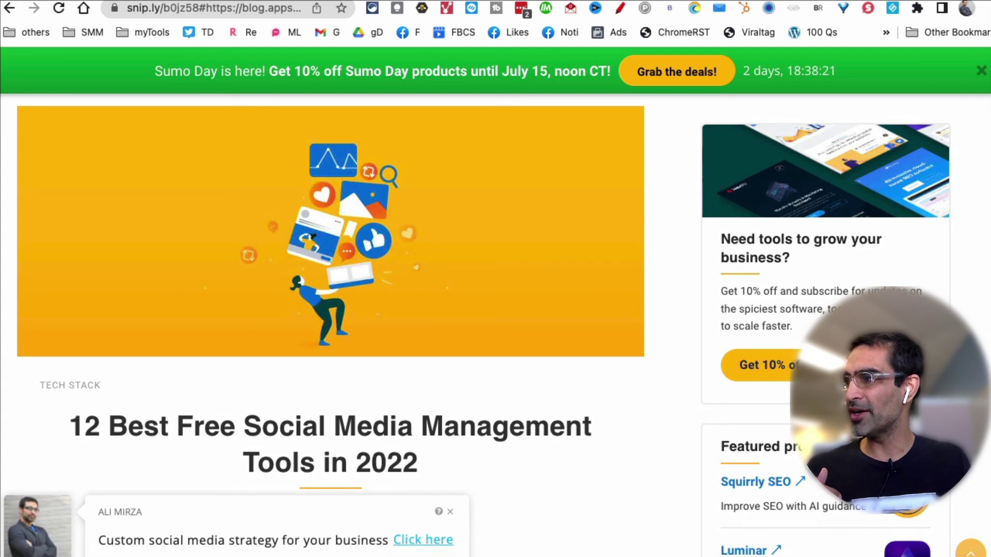
scroll(714, 405, "down", 1)
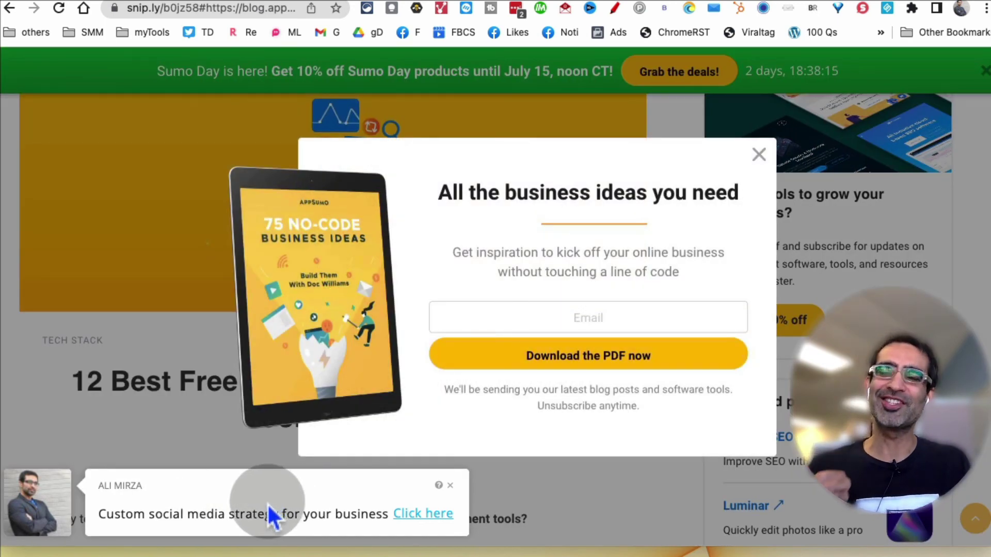
left_click(405, 513)
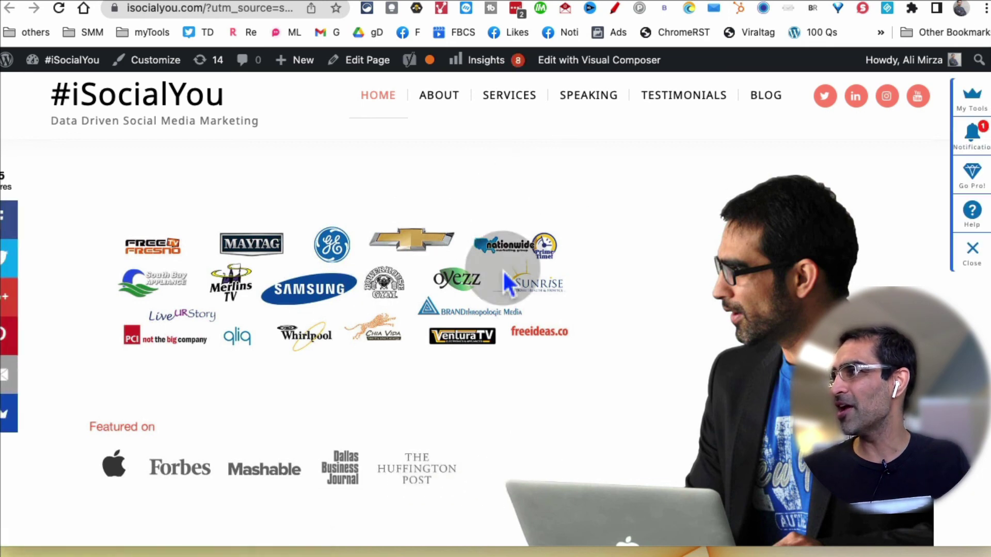
scroll(851, 31, "left", 5)
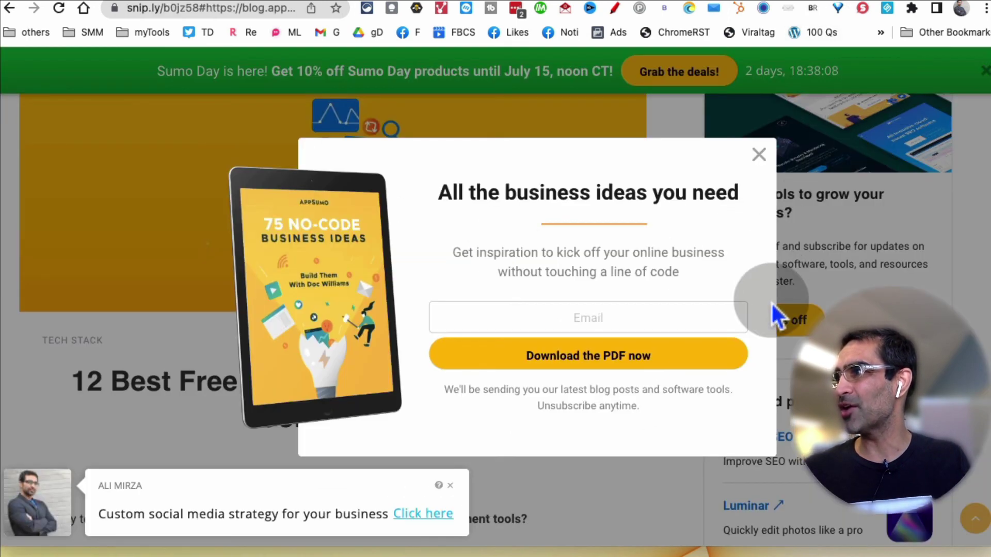